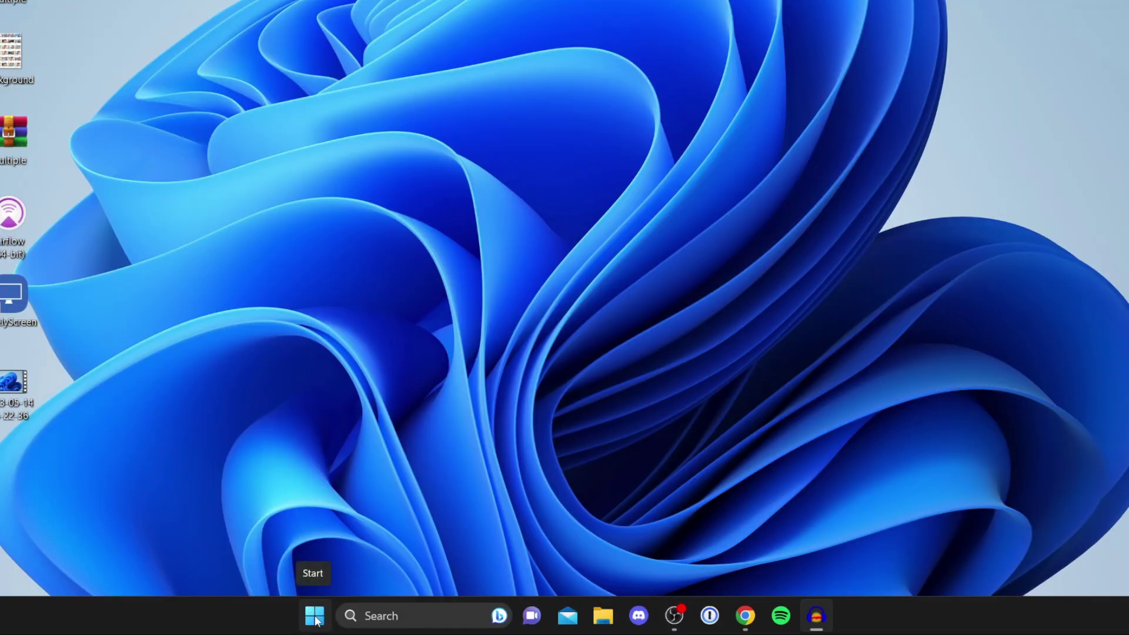
- Open the Start menu and launch Settings from its pinned apps
{"action": "left_click", "coordinate": [315, 616]}
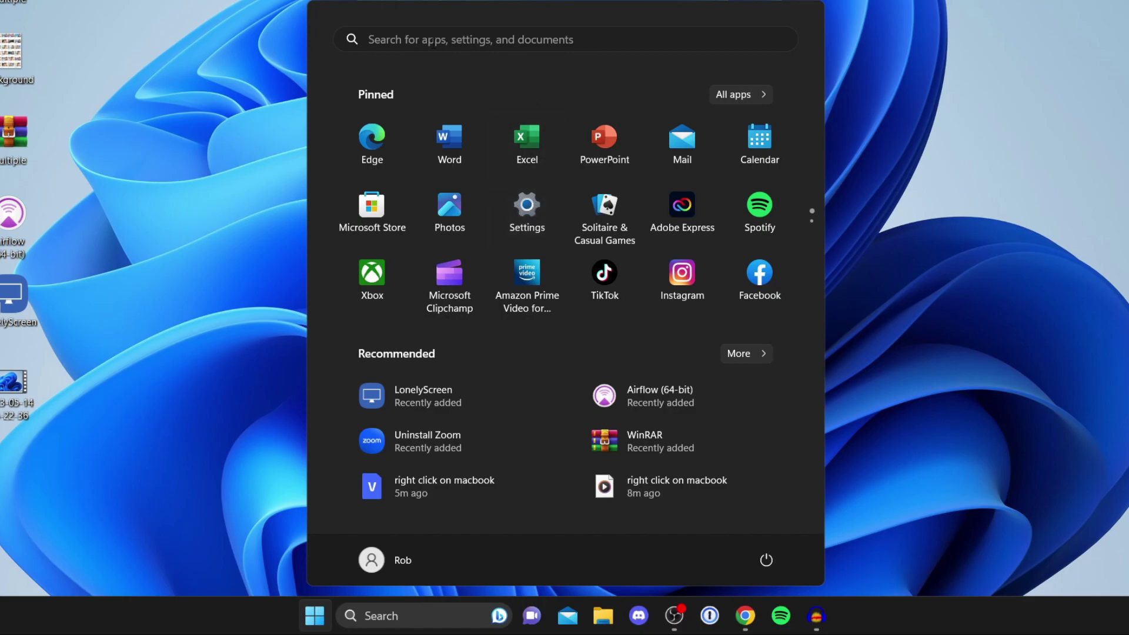
{"action": "left_click", "coordinate": [527, 212]}
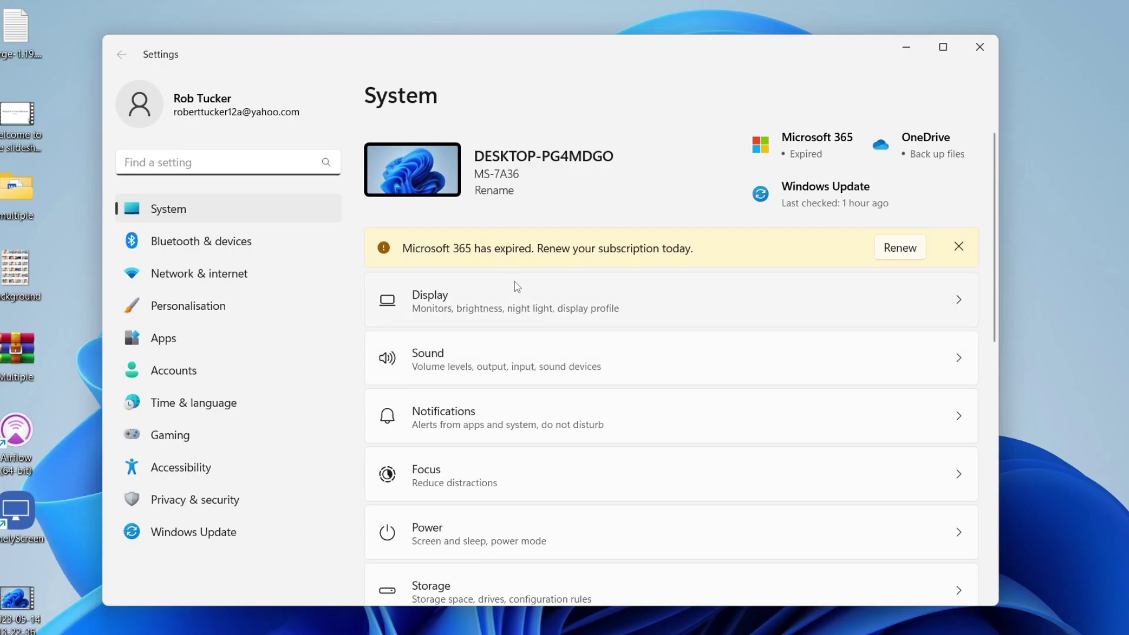
- Go to System > Power, showing the Screen and sleep and power mode options
{"action": "left_click", "coordinate": [249, 217]}
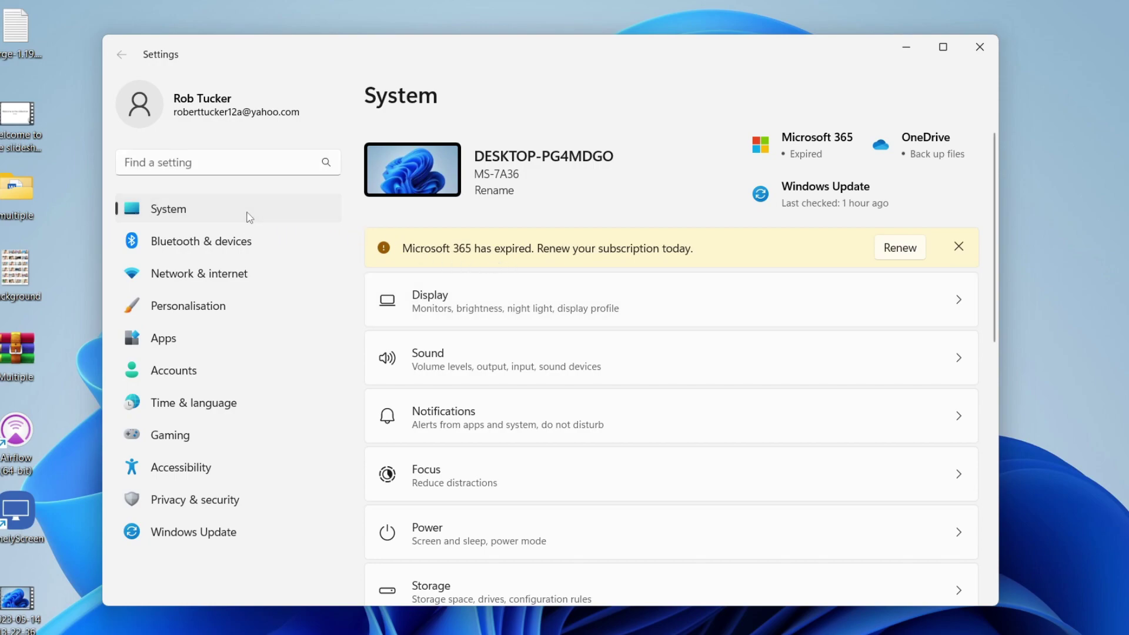
{"action": "scroll", "coordinate": [511, 273], "scroll_direction": "down", "scroll_amount": 3}
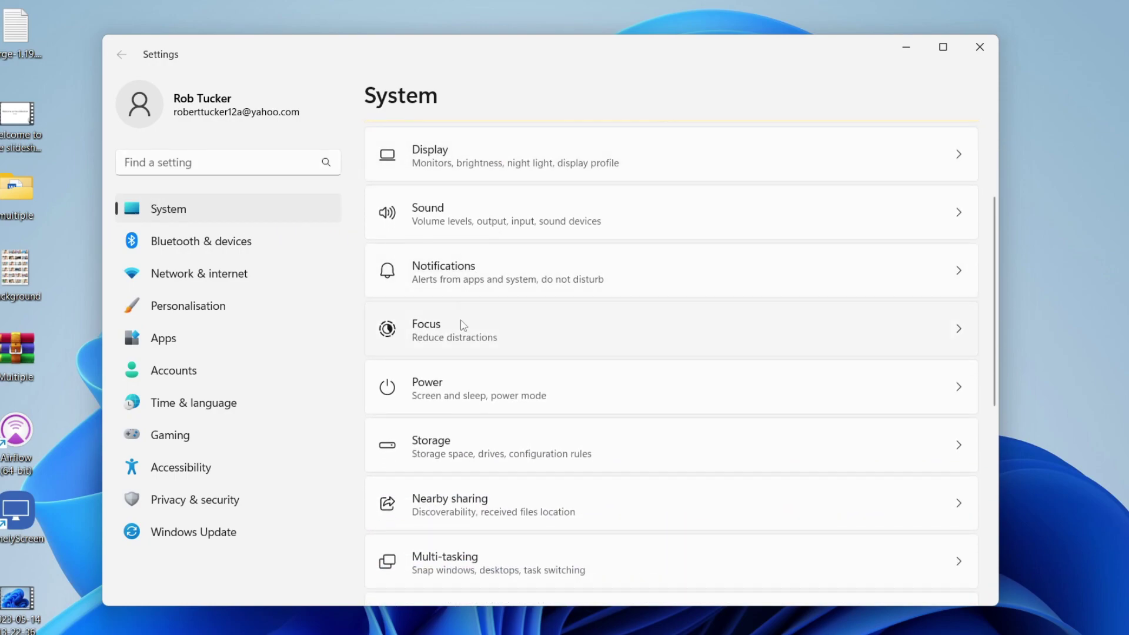
{"action": "left_click", "coordinate": [465, 396]}
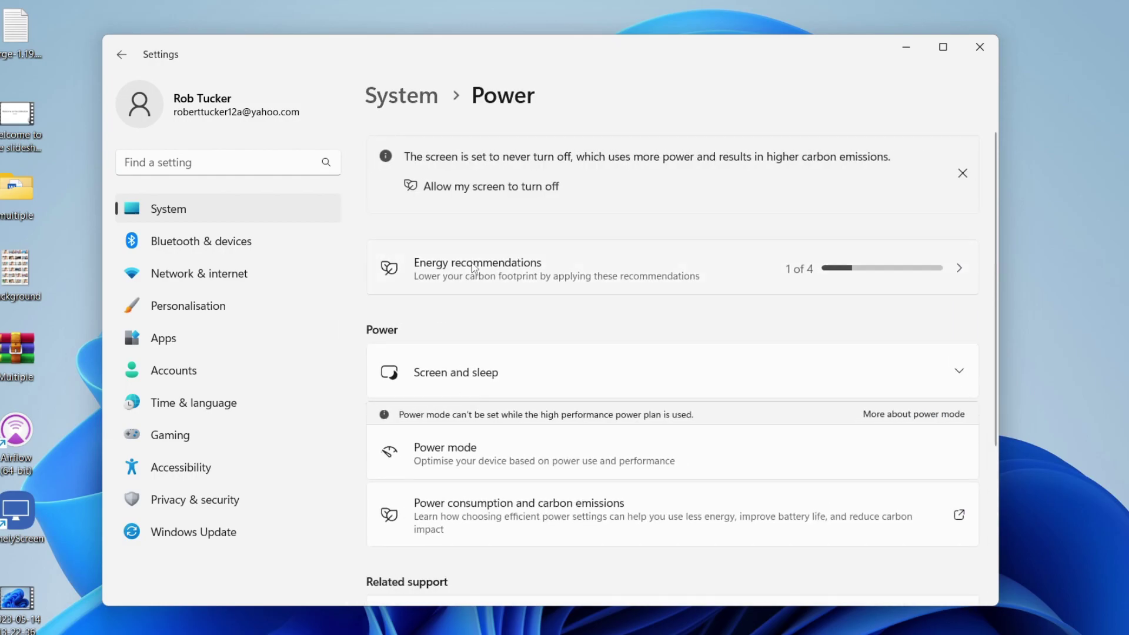
{"action": "scroll", "coordinate": [454, 291], "scroll_direction": "down", "scroll_amount": 2}
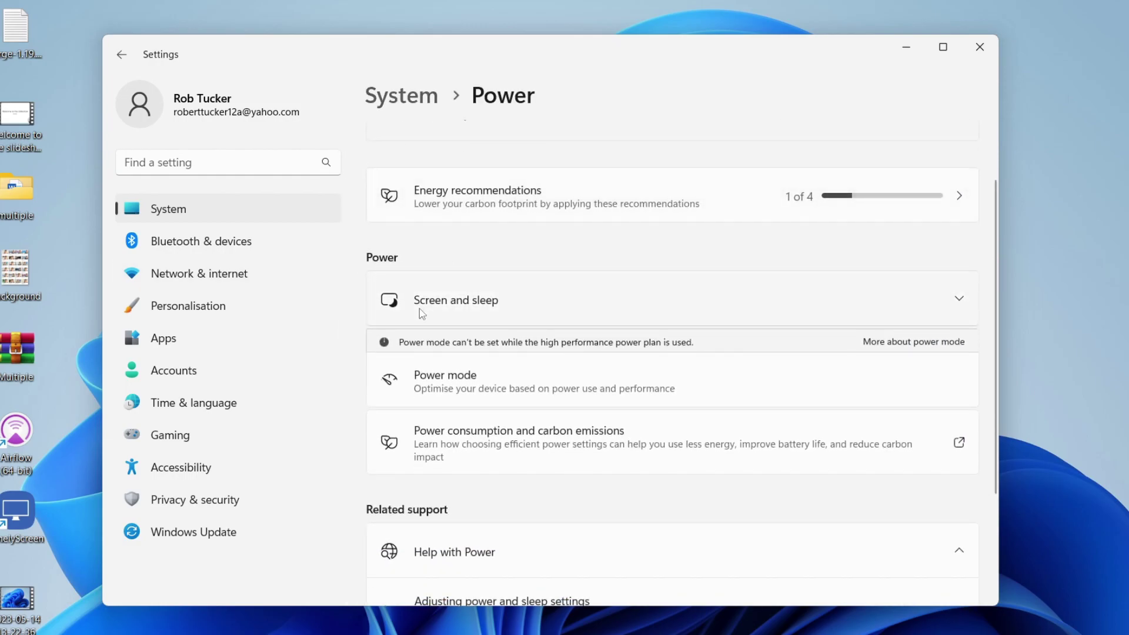
- Expand Screen and sleep to show the plugged-in screen-off and sleep timers
{"action": "left_click", "coordinate": [563, 315]}
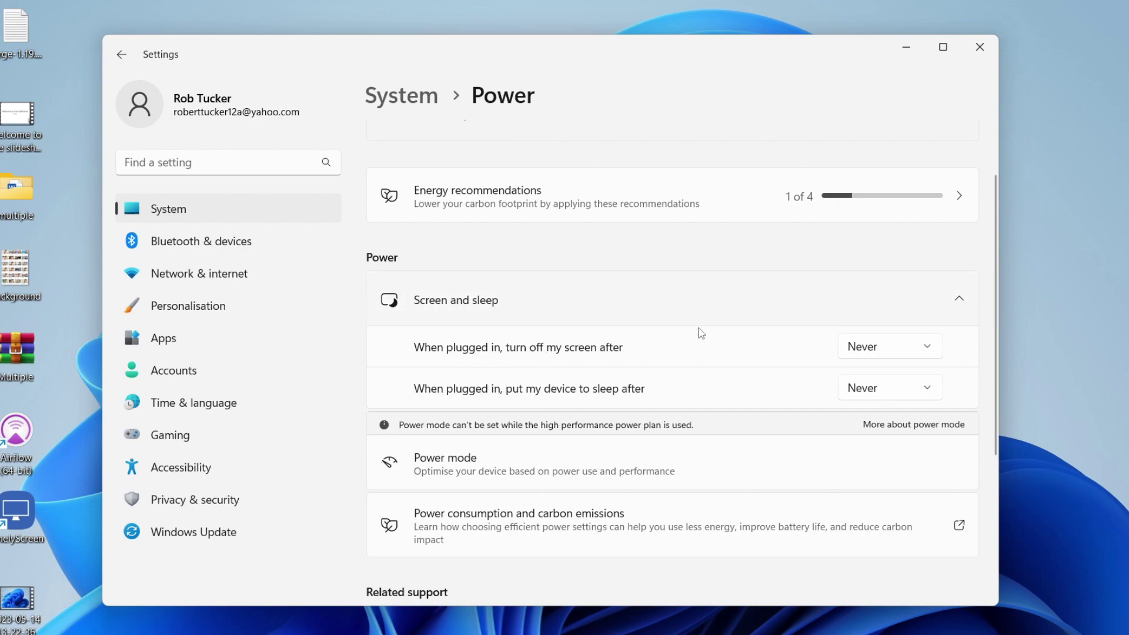
{"action": "left_click", "coordinate": [861, 353]}
{"action": "scroll", "coordinate": [869, 357], "scroll_direction": "up", "scroll_amount": 1}
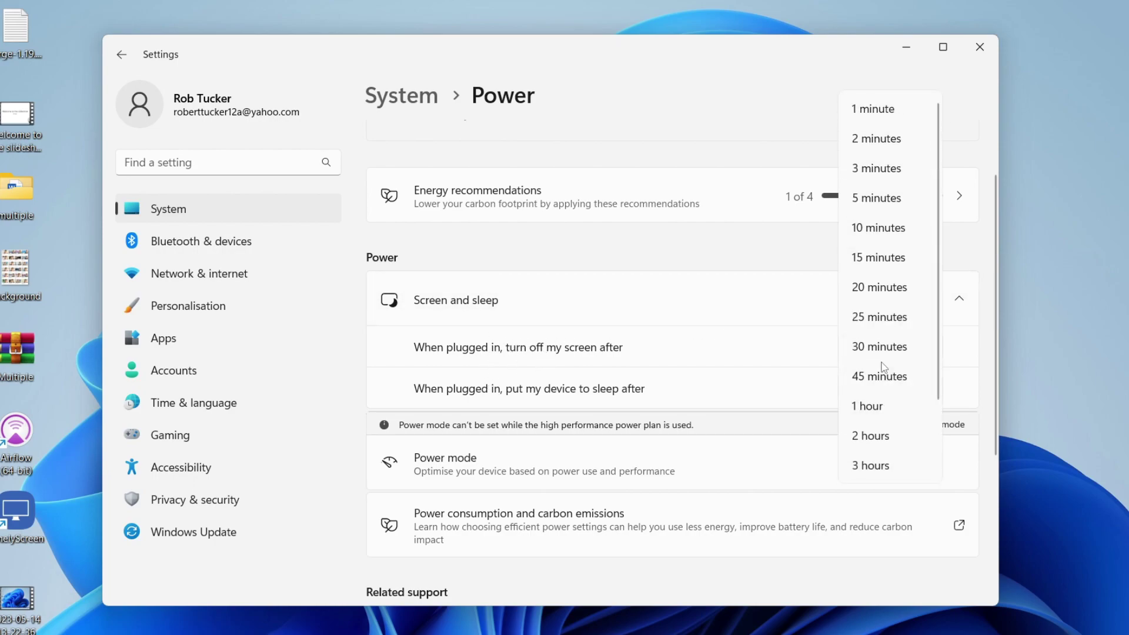
{"action": "scroll", "coordinate": [886, 309], "scroll_direction": "down", "scroll_amount": 1}
{"action": "scroll", "coordinate": [889, 221], "scroll_direction": "up", "scroll_amount": 1}
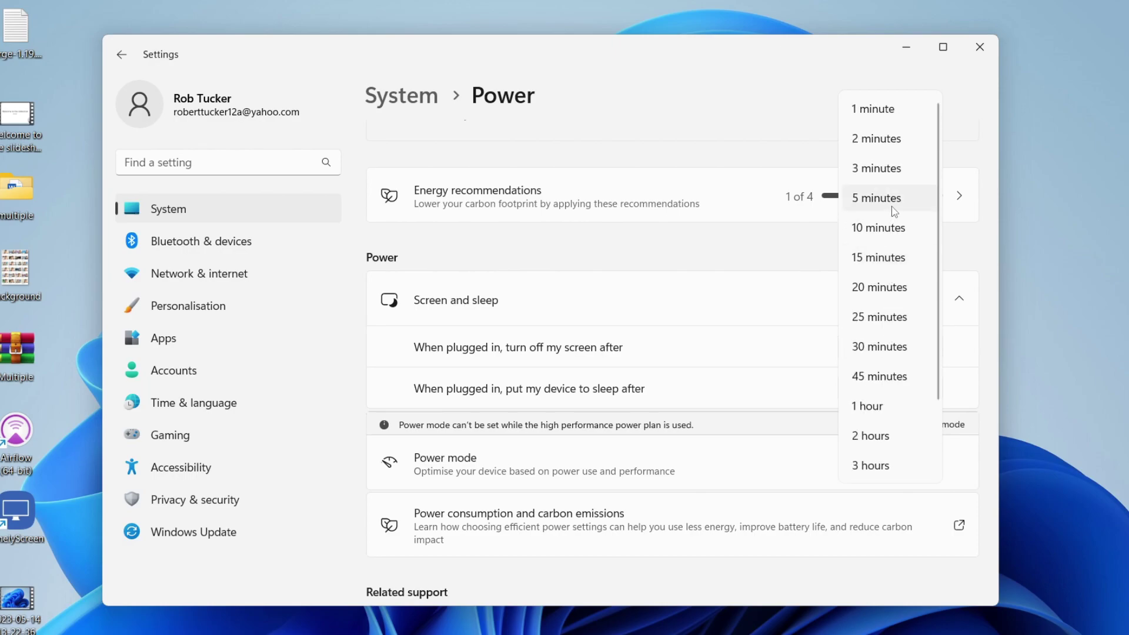
{"action": "scroll", "coordinate": [891, 207], "scroll_direction": "down", "scroll_amount": 1}
{"action": "left_click", "coordinate": [884, 464]}
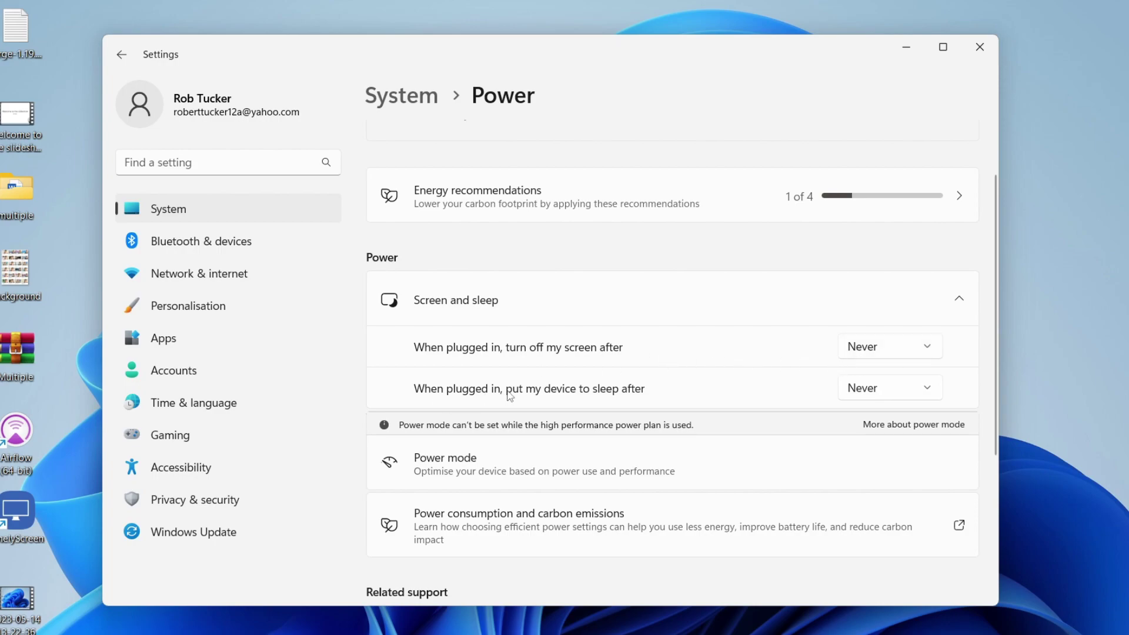
{"action": "left_click", "coordinate": [895, 389]}
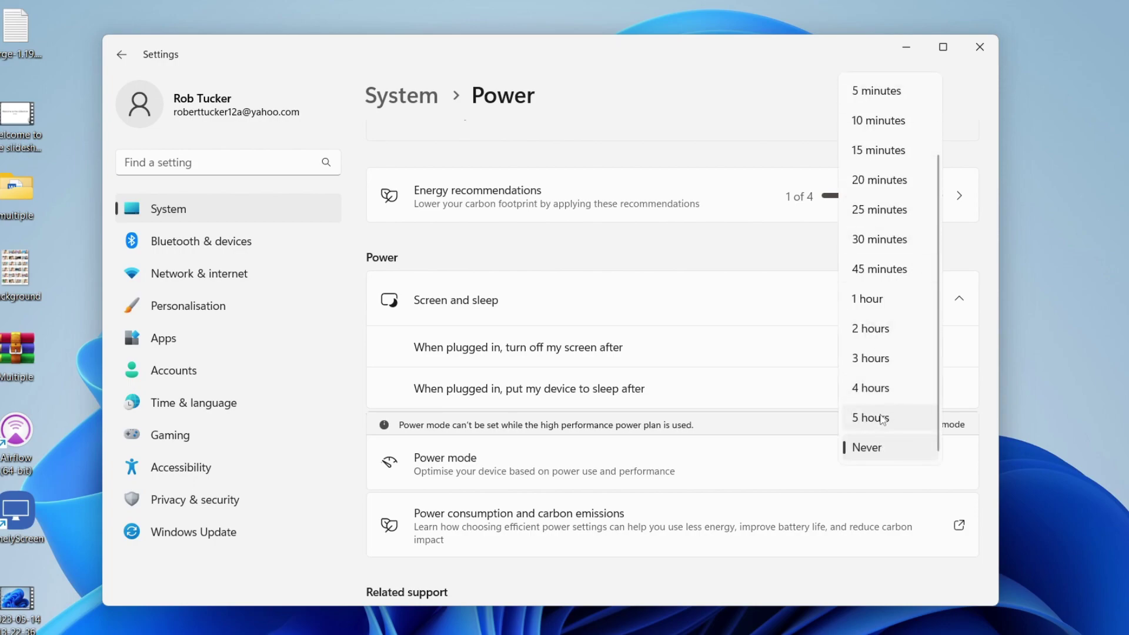
{"action": "left_click", "coordinate": [667, 375]}
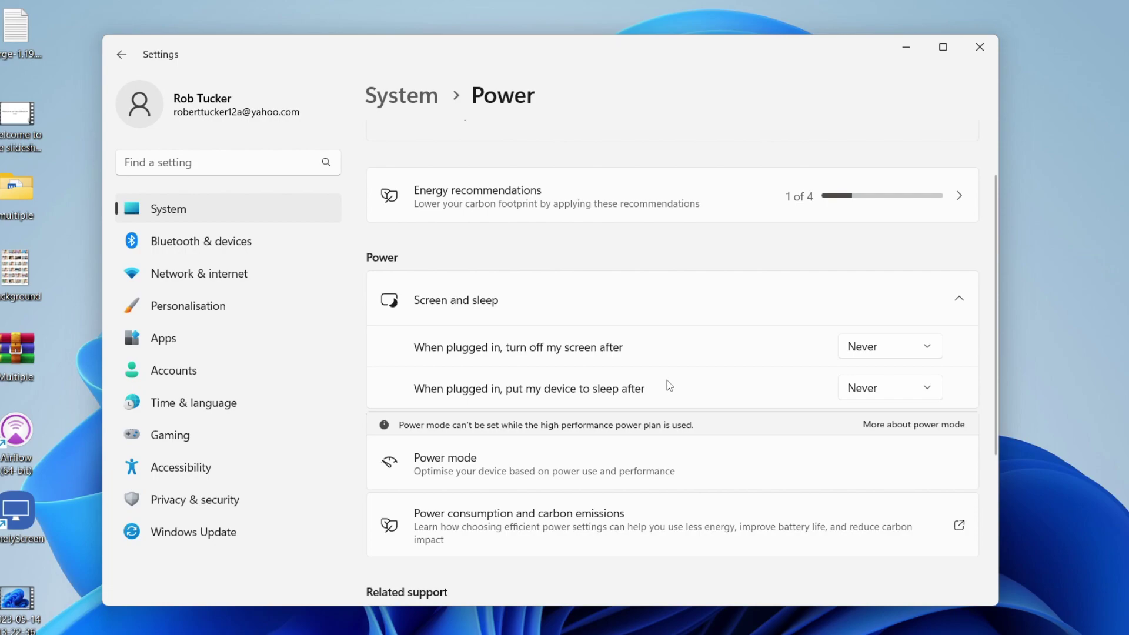